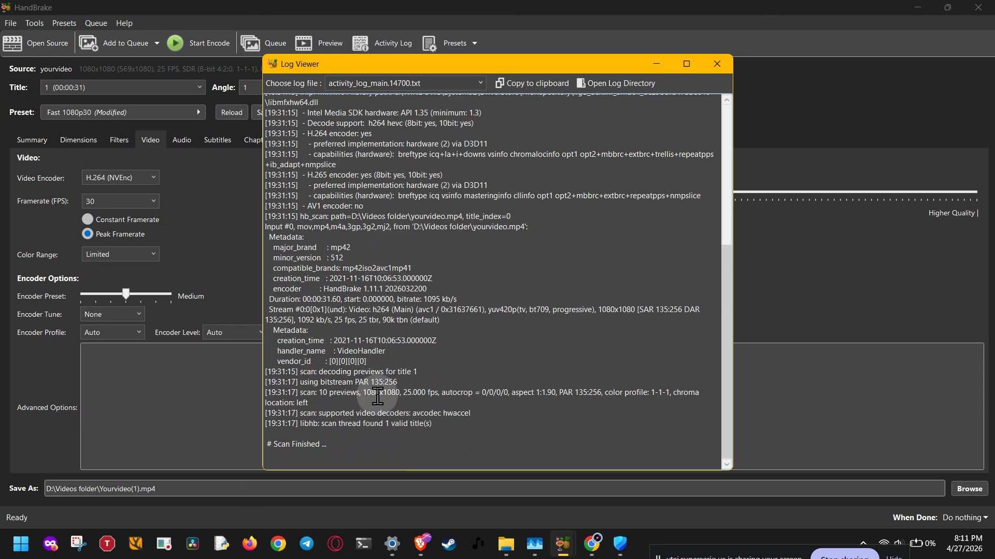
Review the end of the scan log in the Log Viewer and close the viewer.
{"action": "scroll", "coordinate": [377, 393], "scroll_direction": "up", "scroll_amount": 3}
{"action": "scroll", "coordinate": [377, 394], "scroll_direction": "down", "scroll_amount": 3}
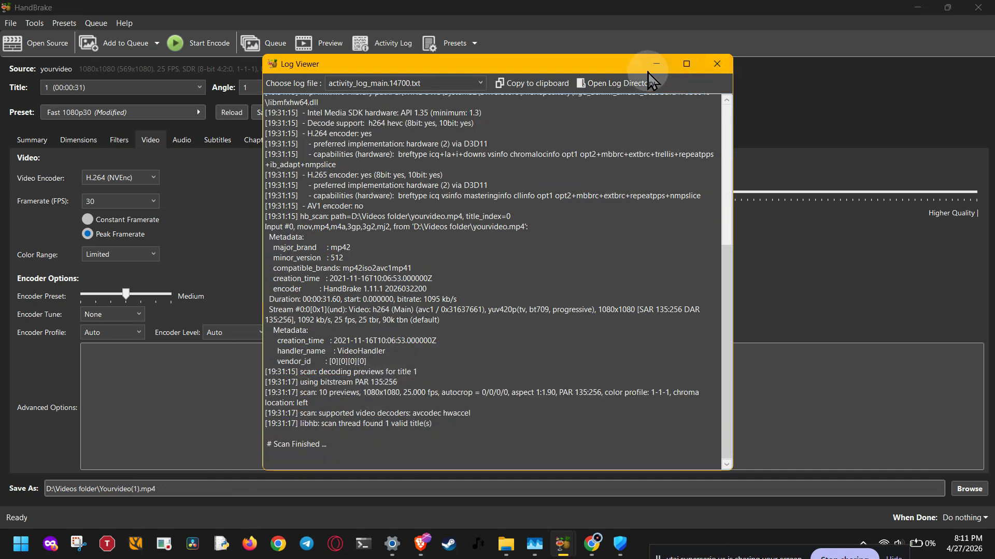
{"action": "left_click", "coordinate": [721, 65]}
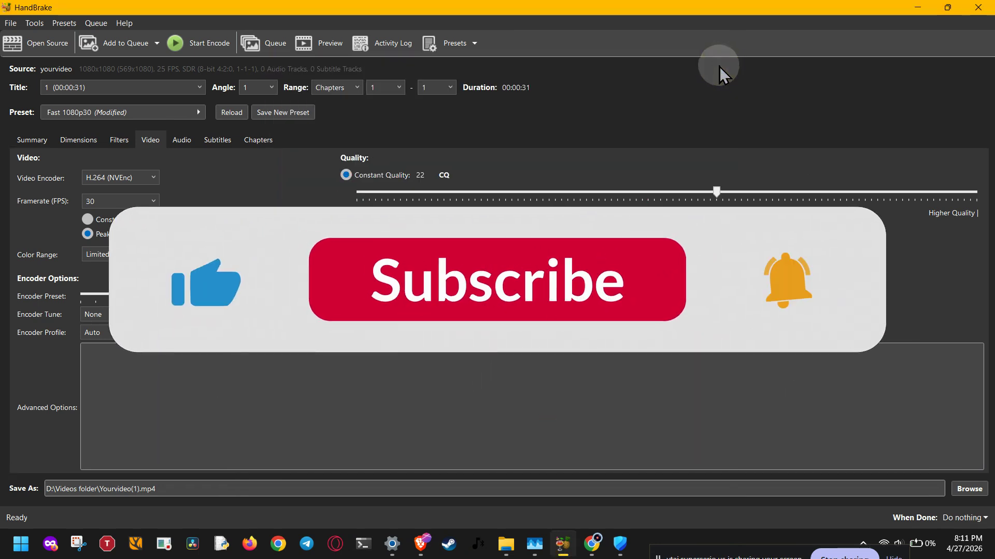
Switch to File Explorer and open the Videos folder in a new tab.
{"action": "left_click", "coordinate": [505, 549]}
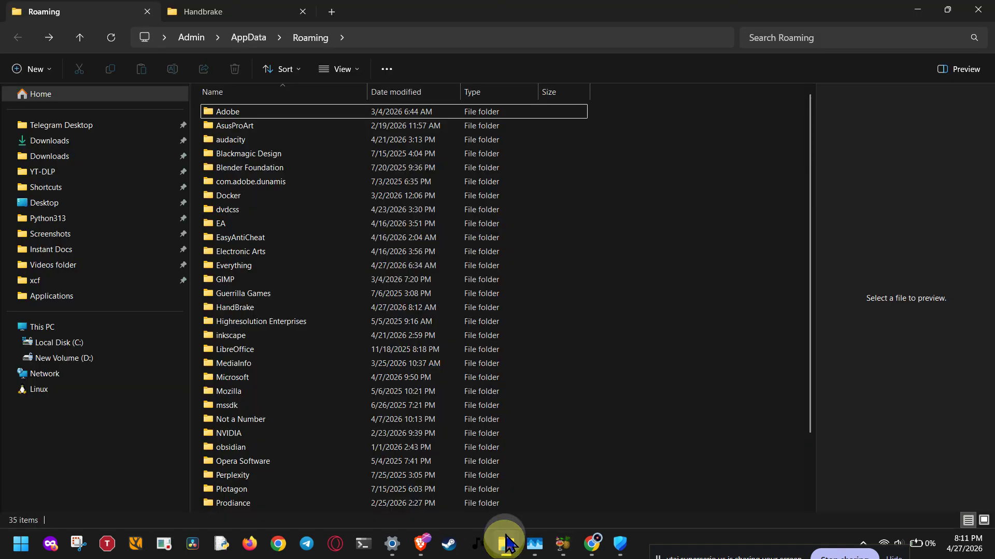
{"action": "left_click", "coordinate": [235, 12]}
{"action": "left_click", "coordinate": [331, 11]}
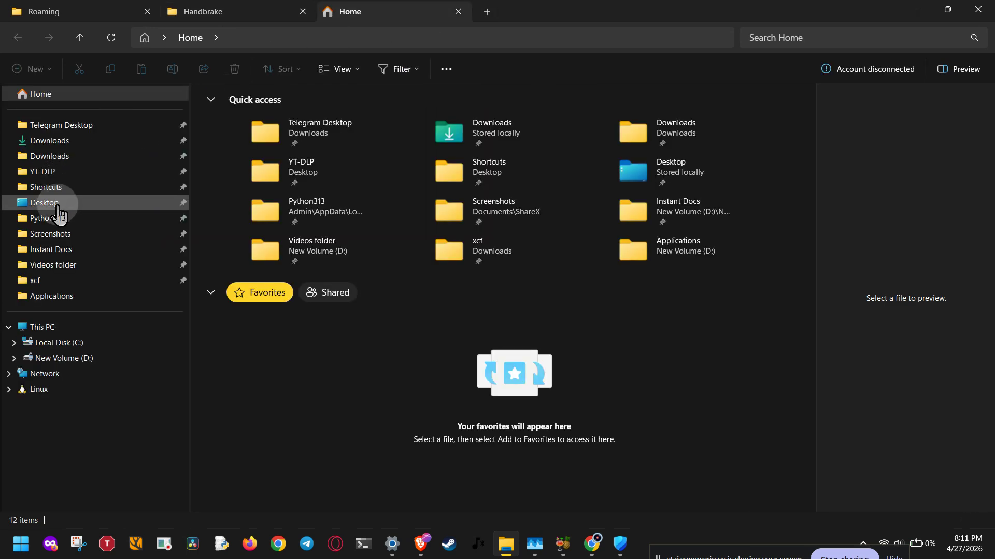
{"action": "left_click", "coordinate": [49, 269]}
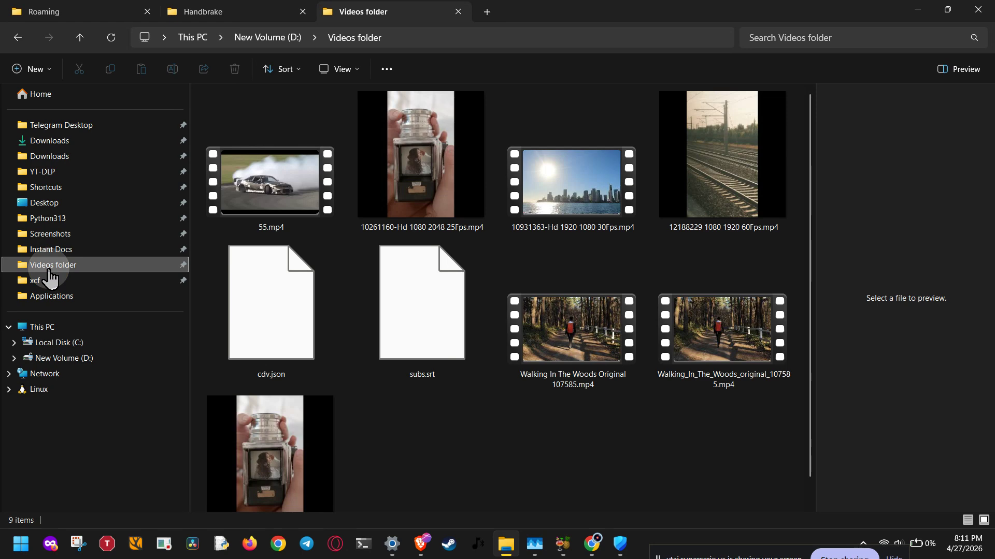
{"action": "left_click", "coordinate": [412, 232]}
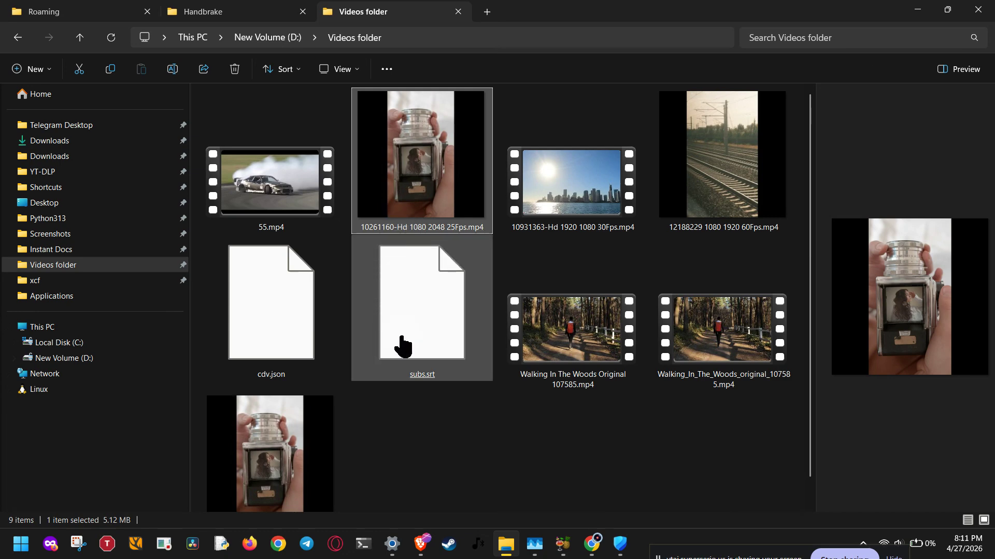
{"action": "left_click", "coordinate": [416, 450]}
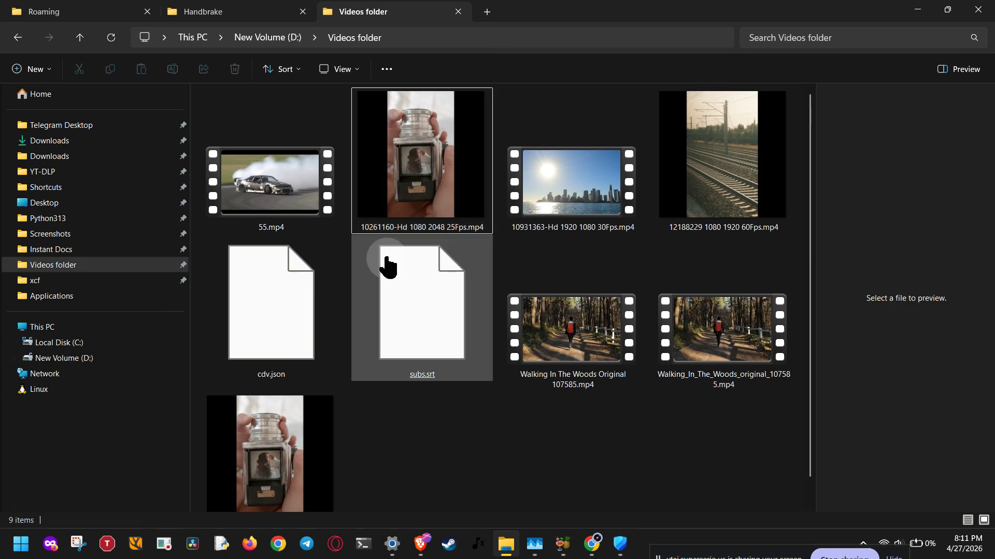
{"action": "left_click", "coordinate": [390, 202]}
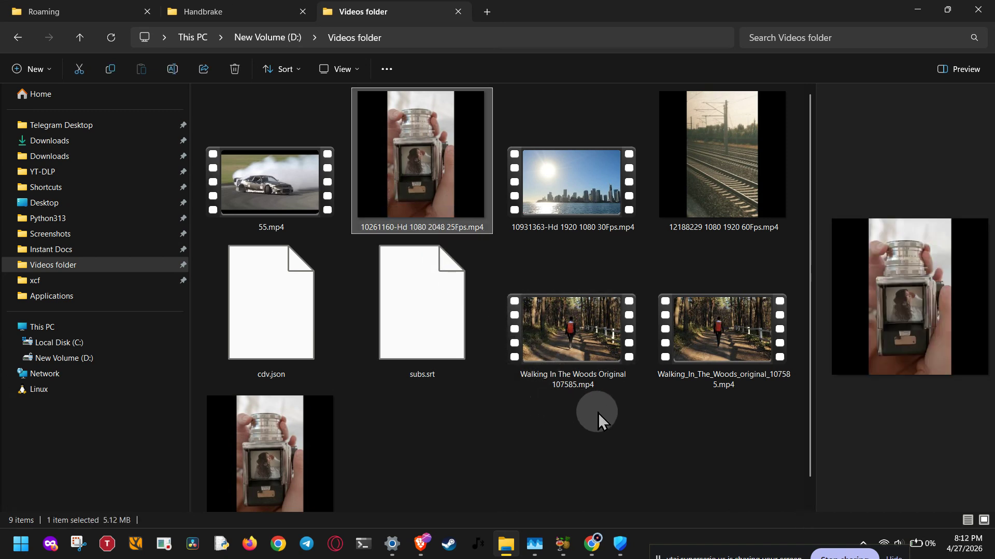
{"action": "left_click_drag", "start_coordinate": [598, 412], "coordinate": [616, 351]}
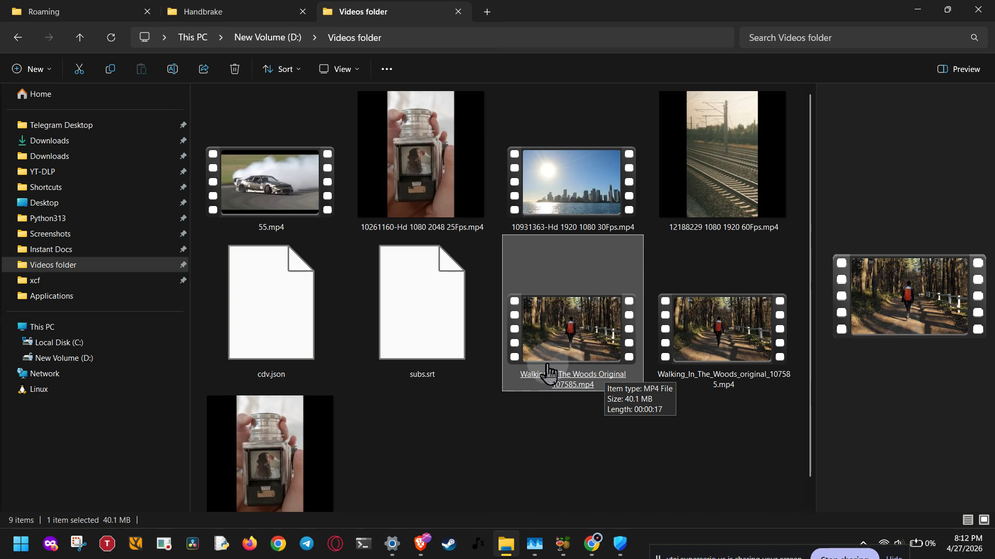
{"action": "left_click", "coordinate": [469, 231]}
{"action": "left_click", "coordinate": [537, 321]}
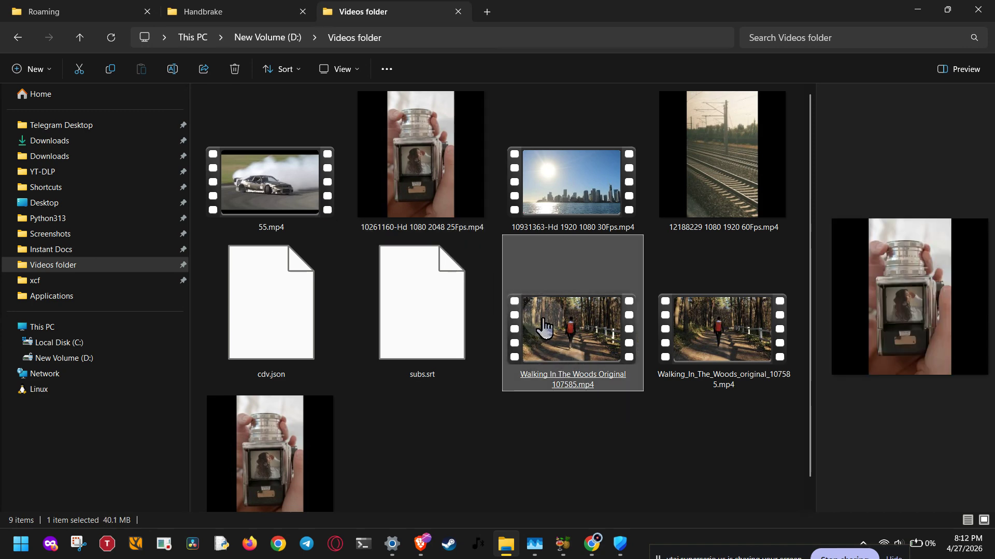
{"action": "left_click", "coordinate": [430, 217]}
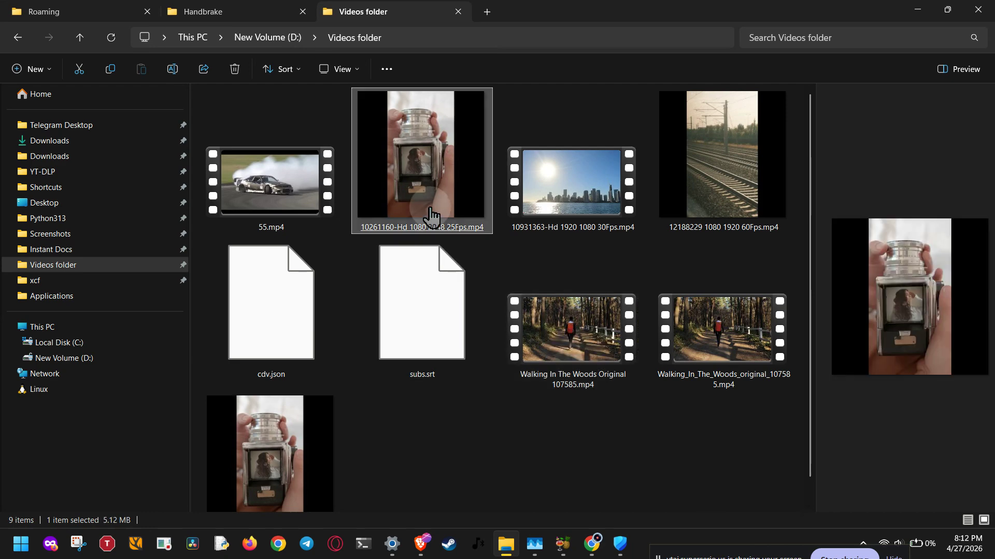
Turn on the details pane for the Videos folder and select Walking In The Woods Original 107585.mp4 to show its file properties.
{"action": "left_click", "coordinate": [353, 66]}
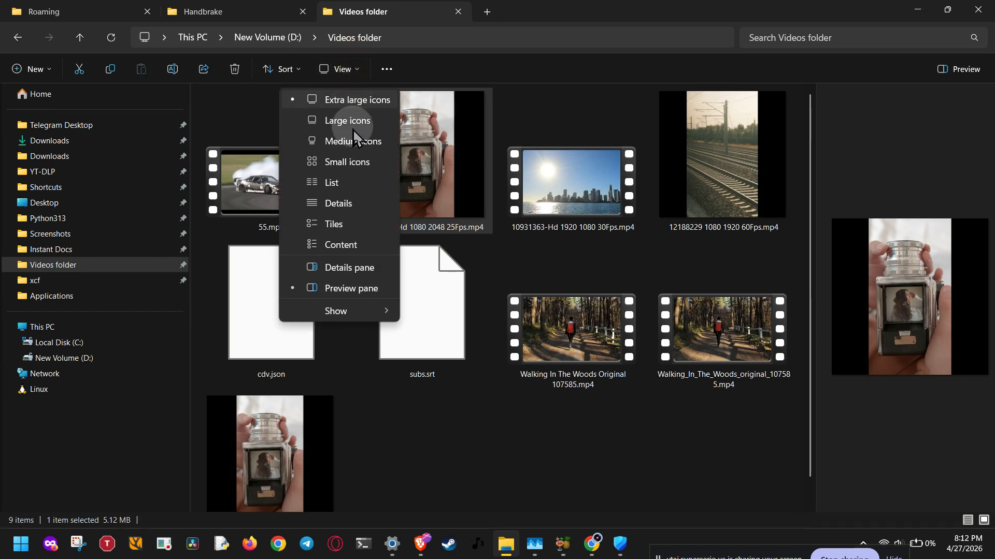
{"action": "mouse_move", "coordinate": [356, 313]}
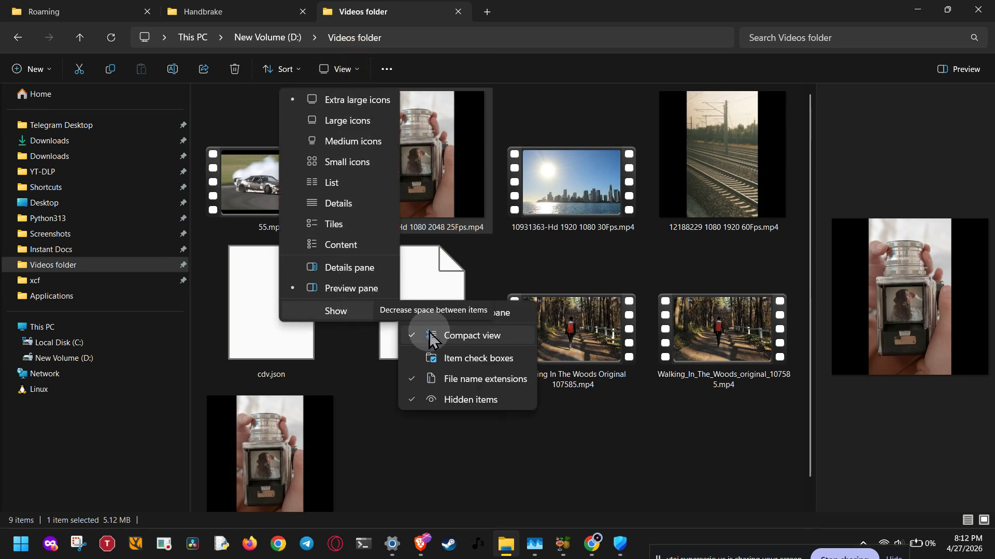
{"action": "left_click", "coordinate": [360, 295]}
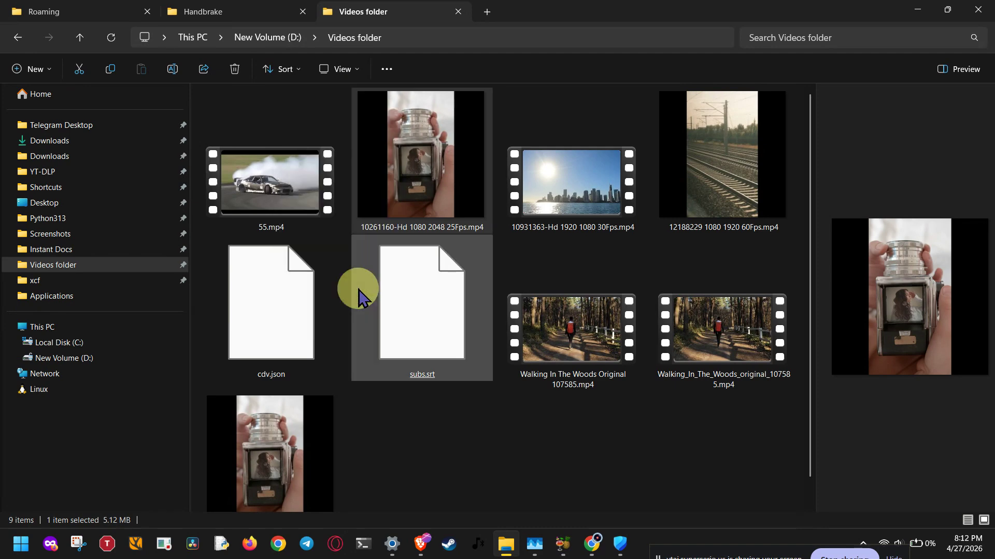
{"action": "left_click", "coordinate": [357, 288]}
{"action": "left_click", "coordinate": [353, 67]}
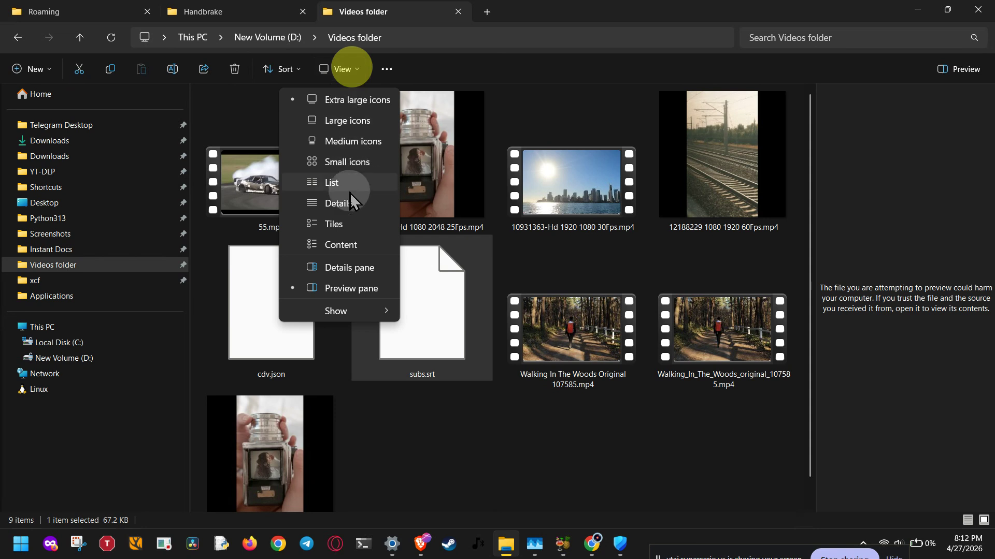
{"action": "left_click", "coordinate": [348, 269]}
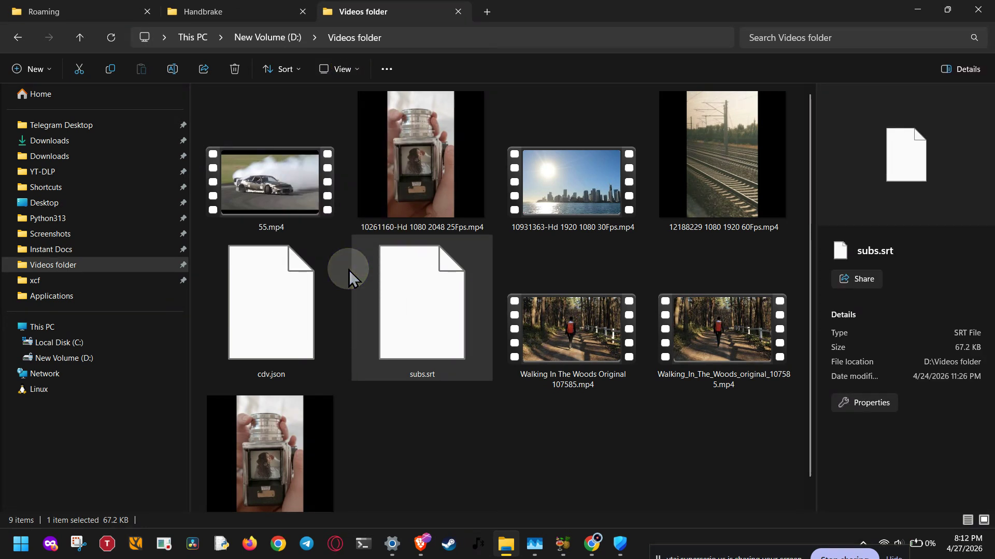
{"action": "left_click", "coordinate": [456, 427]}
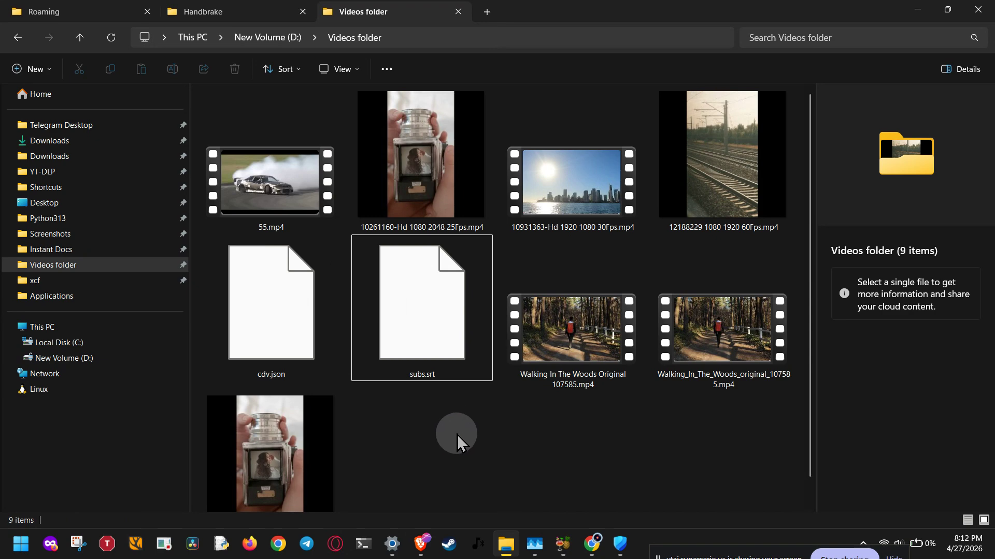
{"action": "left_click", "coordinate": [516, 355]}
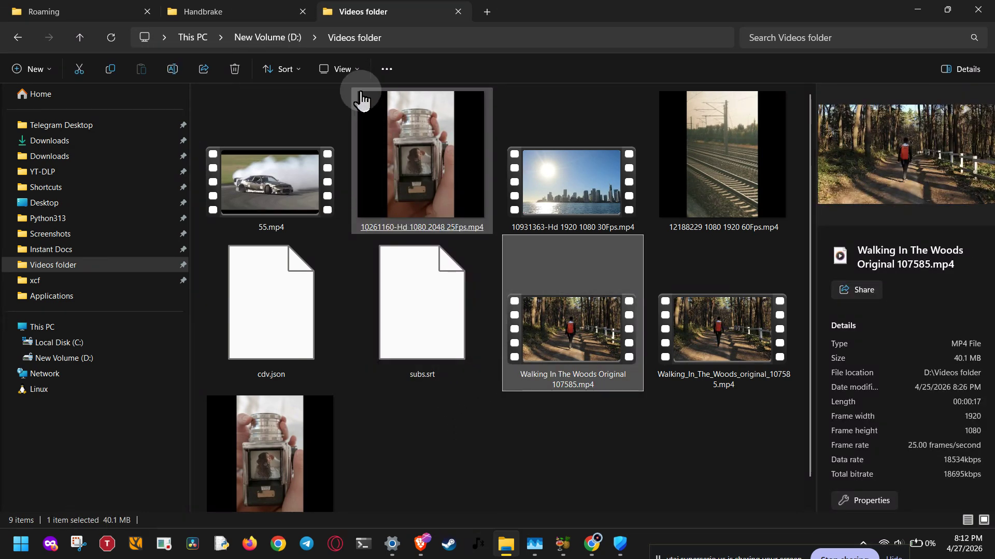
Check the folder's display options for file name extensions and hidden items.
{"action": "left_click", "coordinate": [347, 69]}
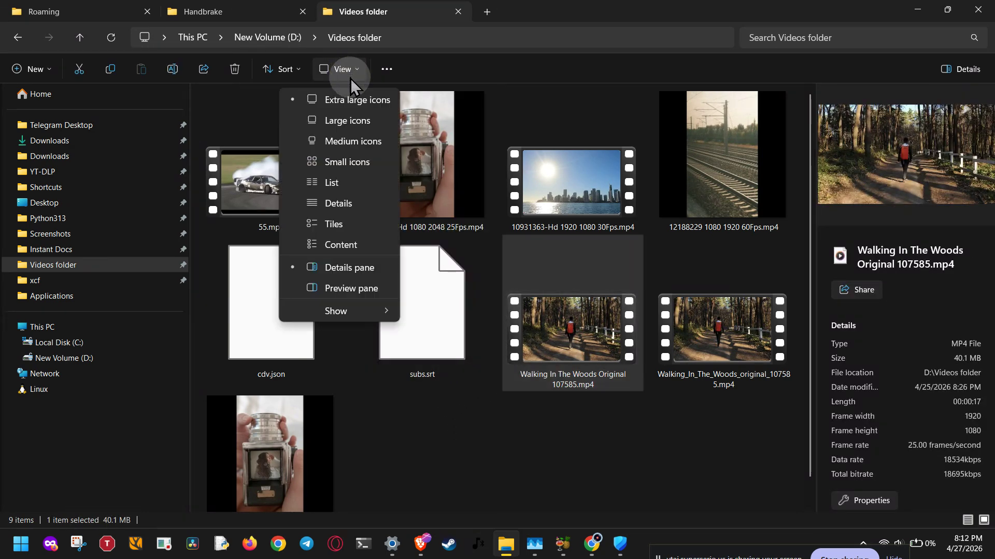
{"action": "left_click", "coordinate": [353, 311]}
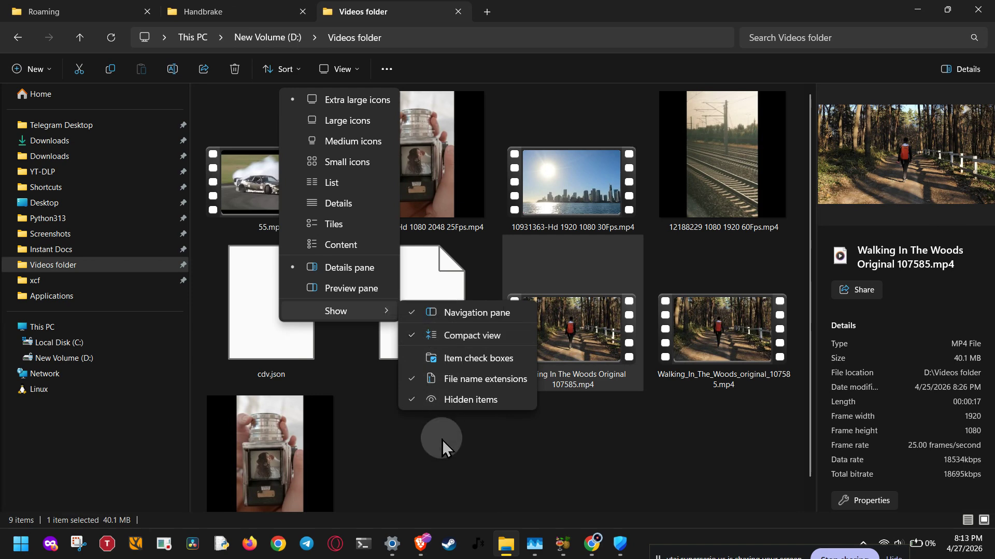
{"action": "left_click", "coordinate": [444, 473]}
Switch to HandBrake and browse Local Disk (C:) as a possible output location, leaving the destination dialog without saving.
{"action": "left_click", "coordinate": [566, 544]}
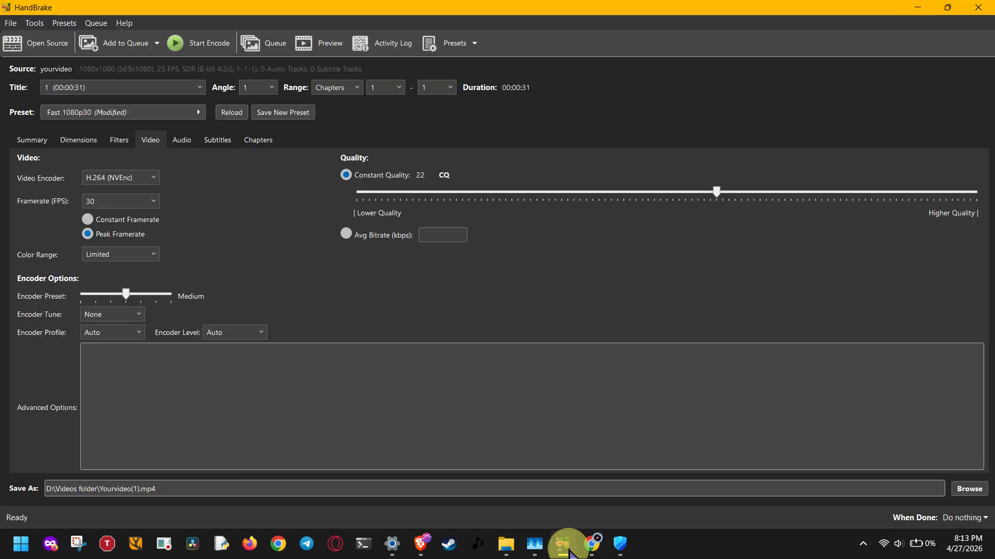
{"action": "left_click", "coordinate": [407, 495]}
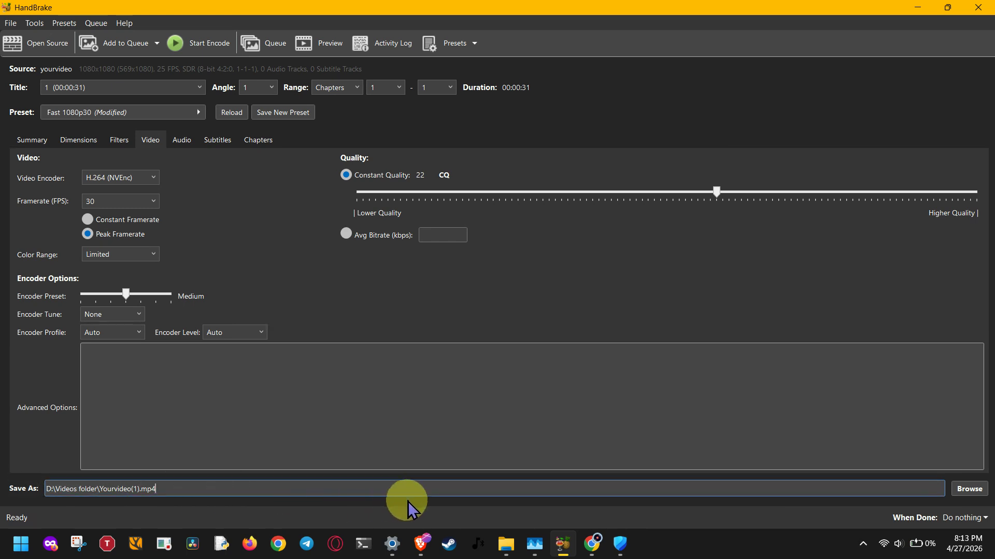
{"action": "left_click", "coordinate": [969, 492]}
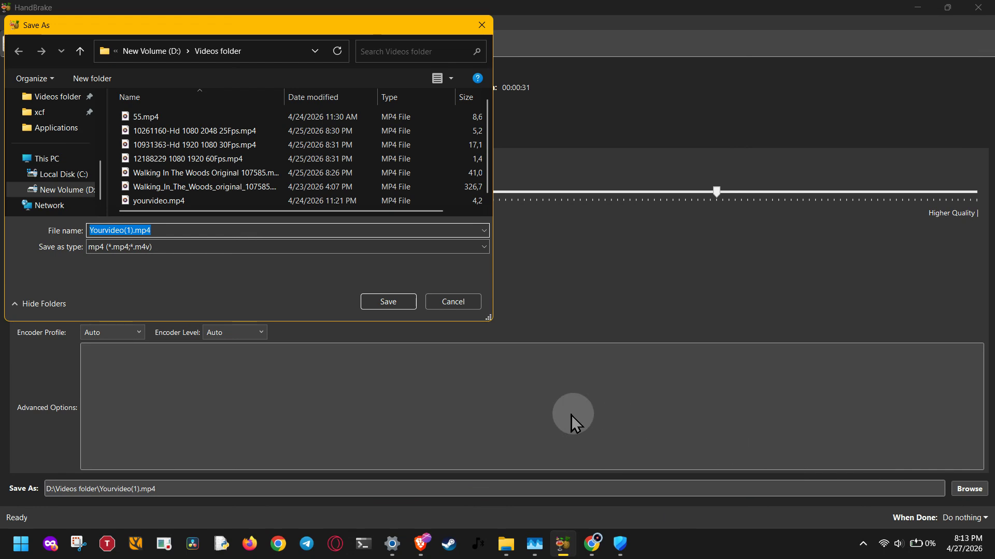
{"action": "left_click", "coordinate": [65, 174]}
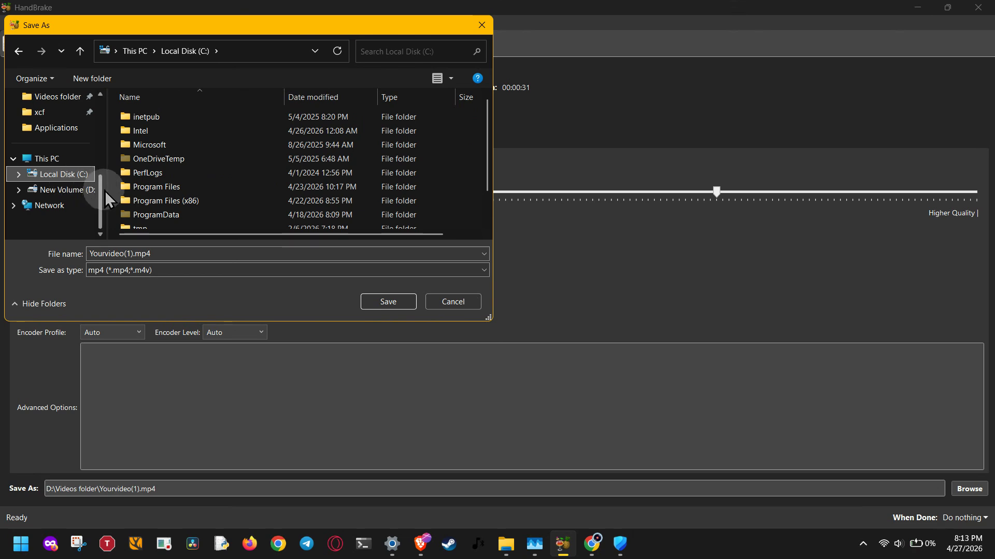
{"action": "scroll", "coordinate": [115, 203], "scroll_direction": "down", "scroll_amount": 1}
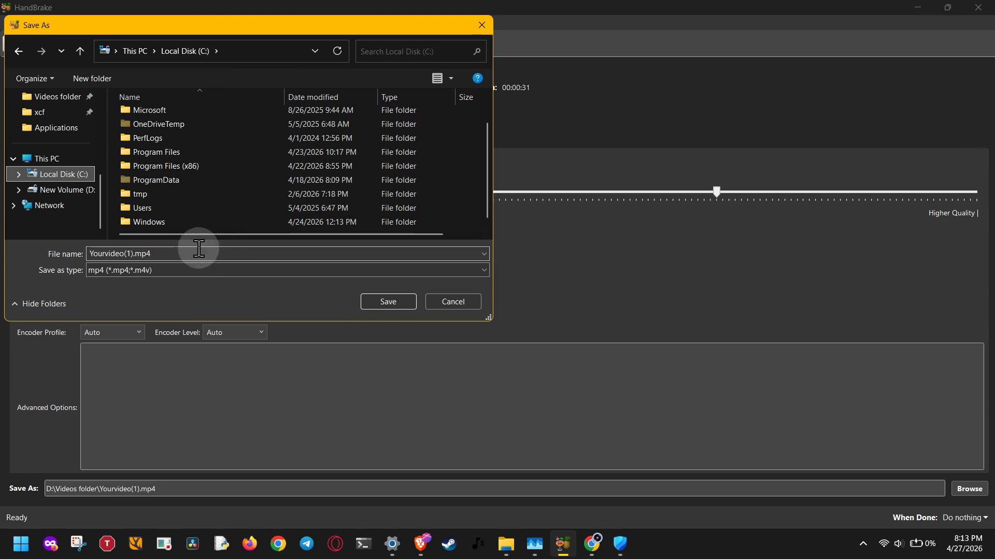
{"action": "left_click", "coordinate": [446, 303]}
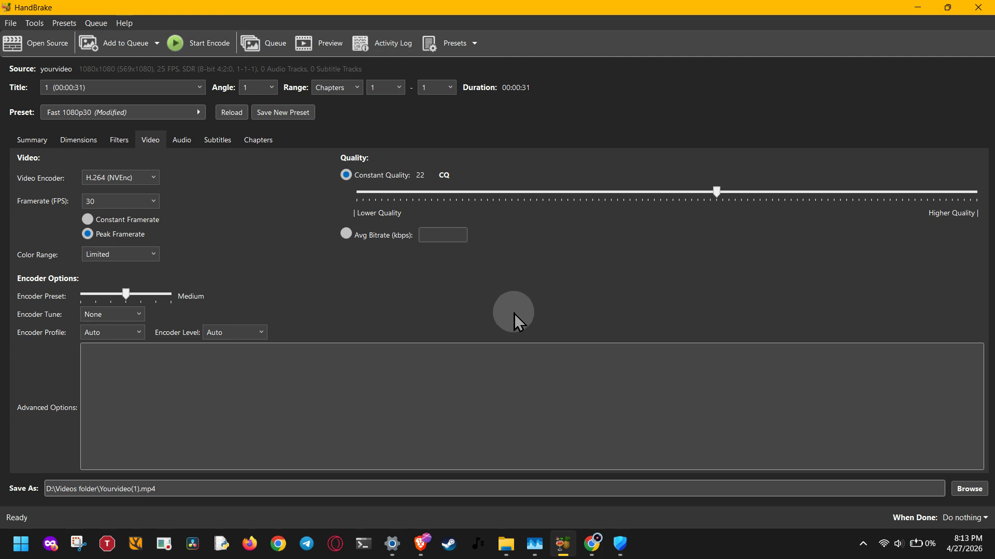
{"action": "left_click", "coordinate": [542, 314]}
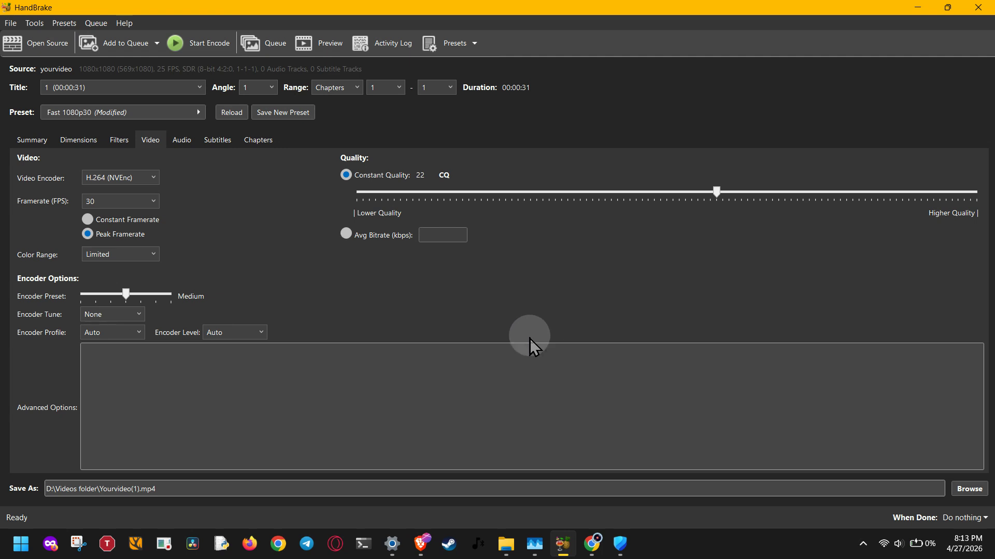
Switch to File Explorer and check the launch options of HandBrake.exe in the Handbrake folder, including Run as administrator.
{"action": "left_click", "coordinate": [505, 542]}
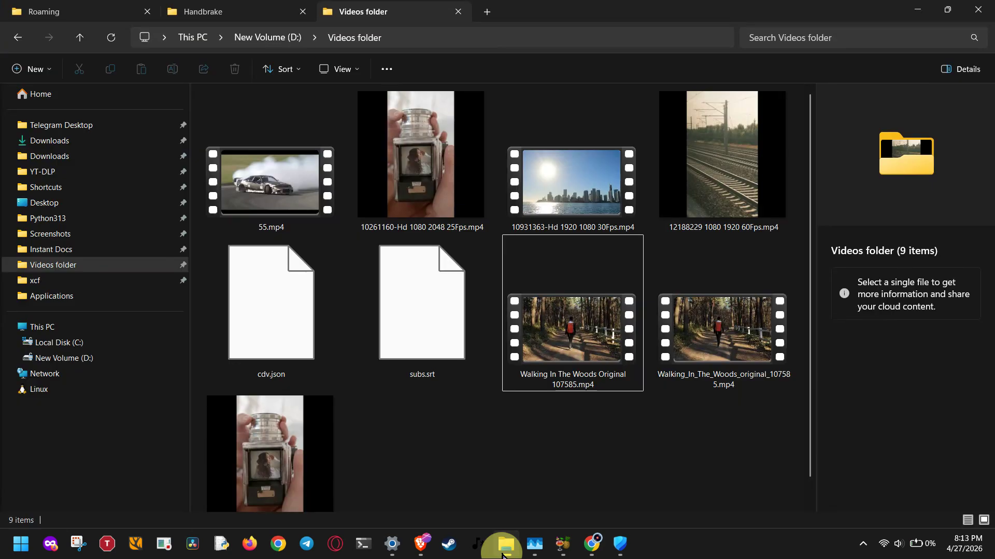
{"action": "left_click", "coordinate": [251, 11]}
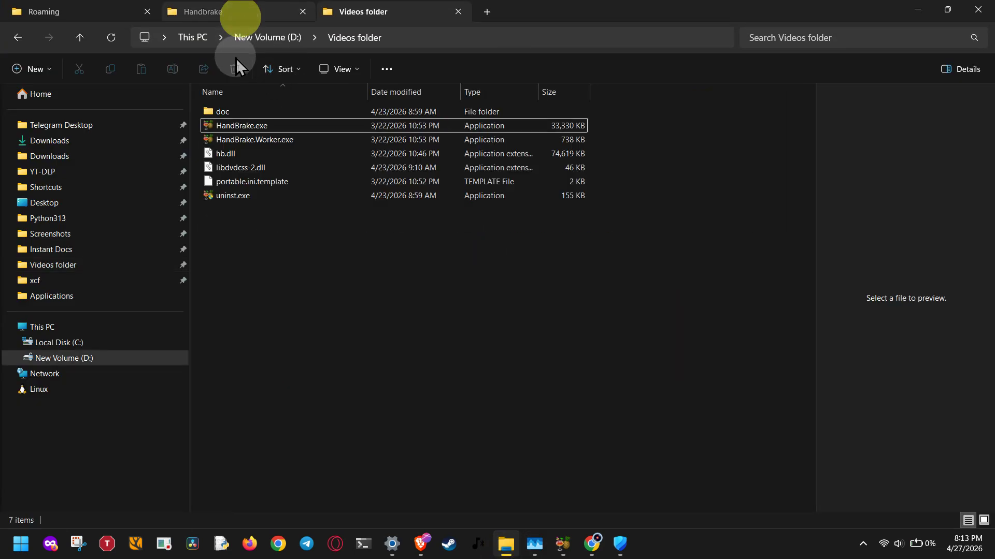
{"action": "left_click", "coordinate": [236, 128]}
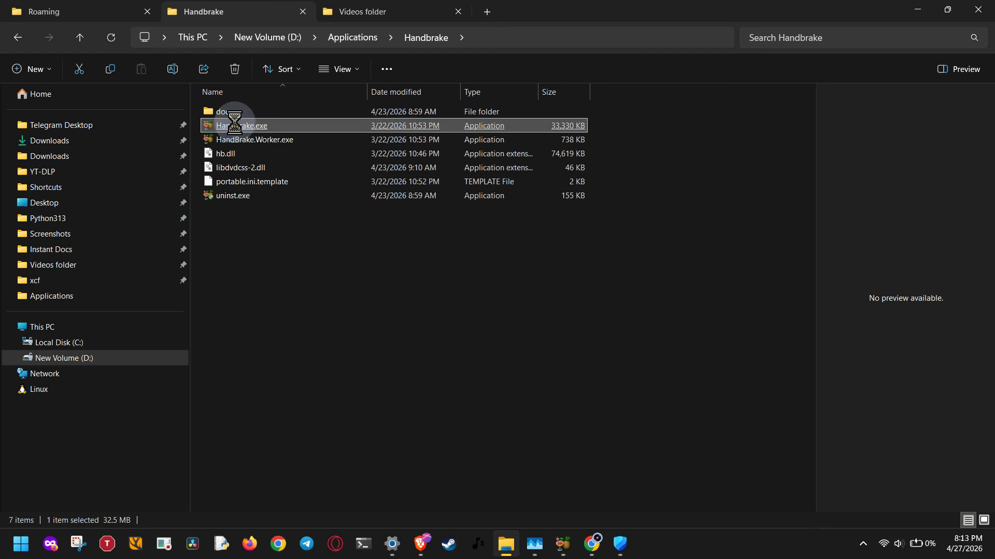
{"action": "right_click", "coordinate": [237, 125]}
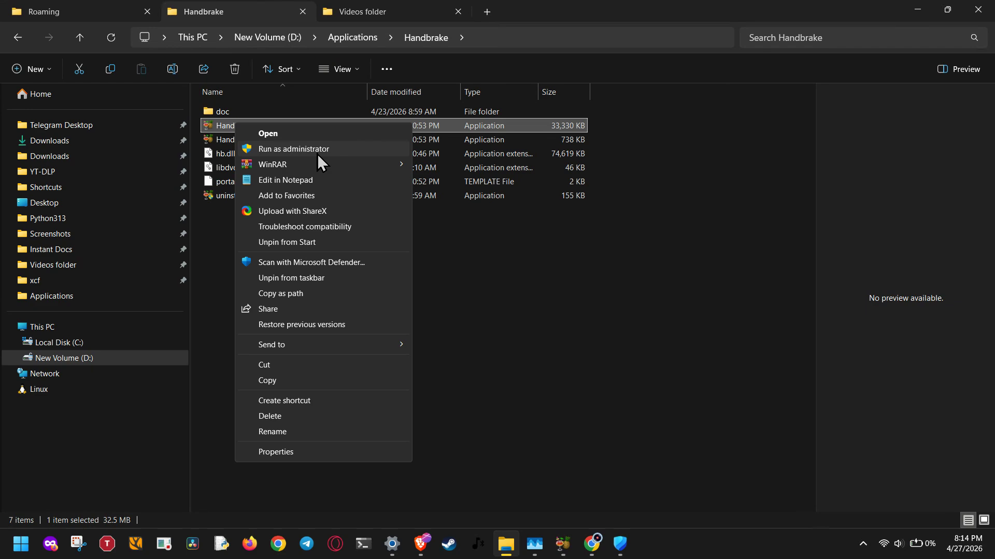
{"action": "mouse_move", "coordinate": [316, 163]}
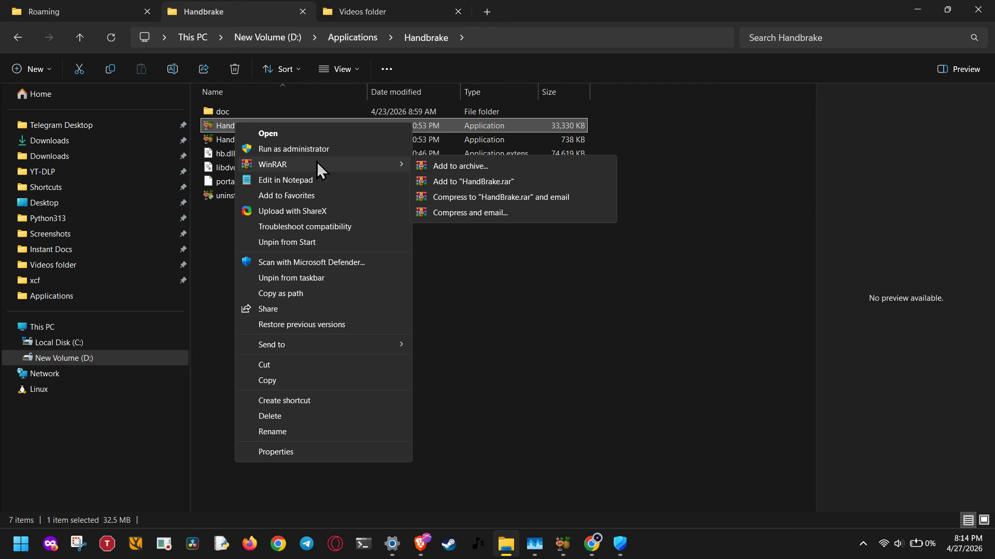
{"action": "left_click", "coordinate": [530, 266]}
{"action": "left_click", "coordinate": [550, 281]}
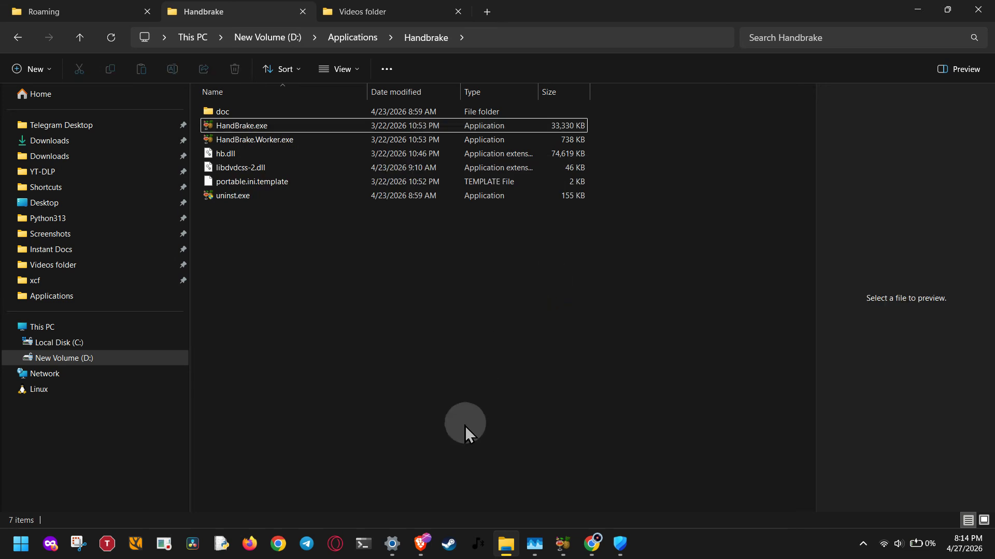
{"action": "mouse_move", "coordinate": [423, 543]}
{"action": "left_click", "coordinate": [492, 488]}
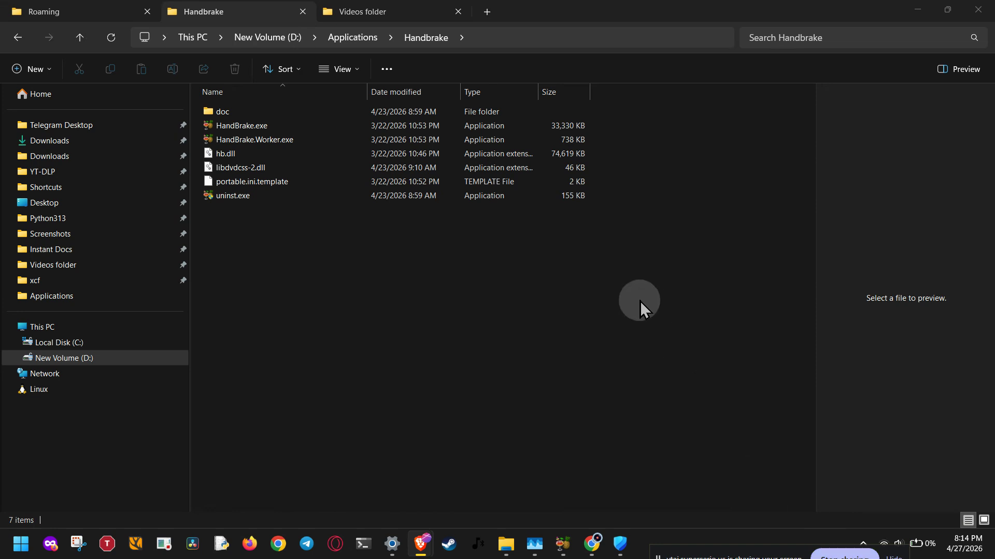
Set the Handbrake folder to List view and hide the preview pane.
{"action": "left_click", "coordinate": [338, 69]}
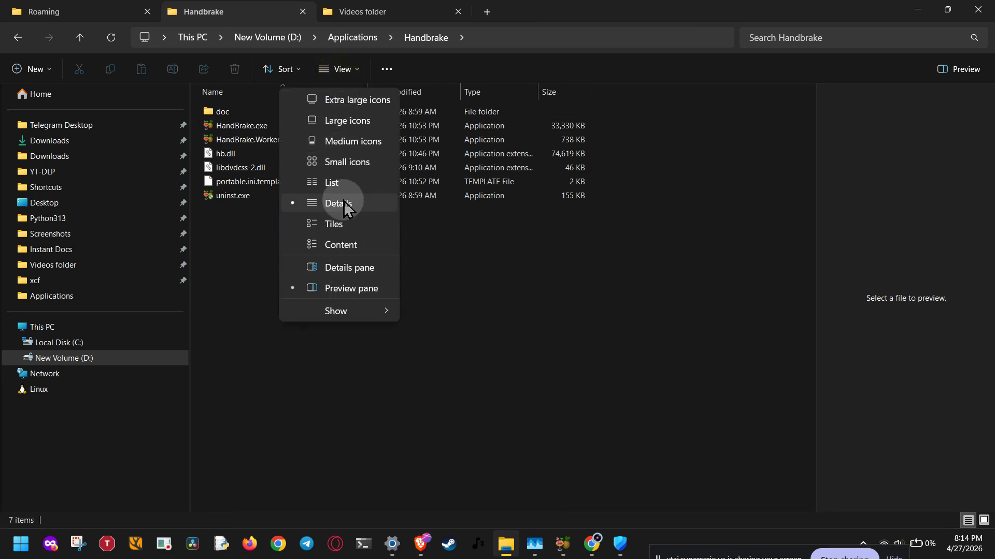
{"action": "left_click", "coordinate": [345, 182]}
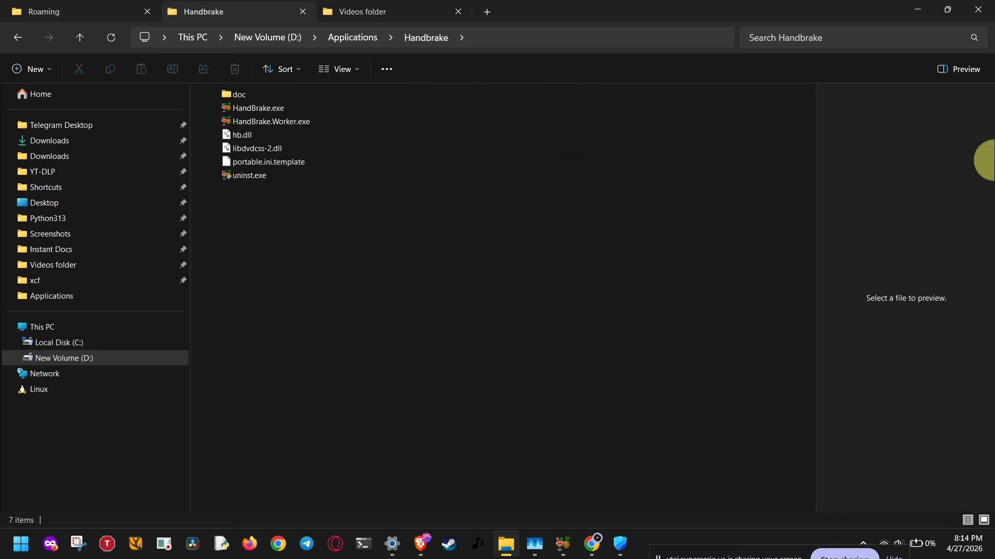
{"action": "left_click", "coordinate": [969, 76]}
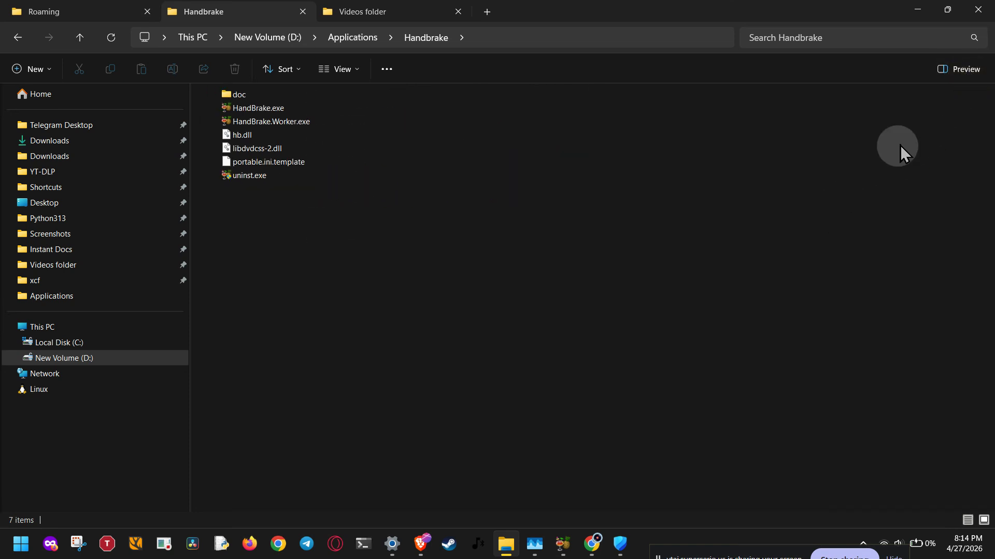
{"action": "left_click", "coordinate": [962, 73]}
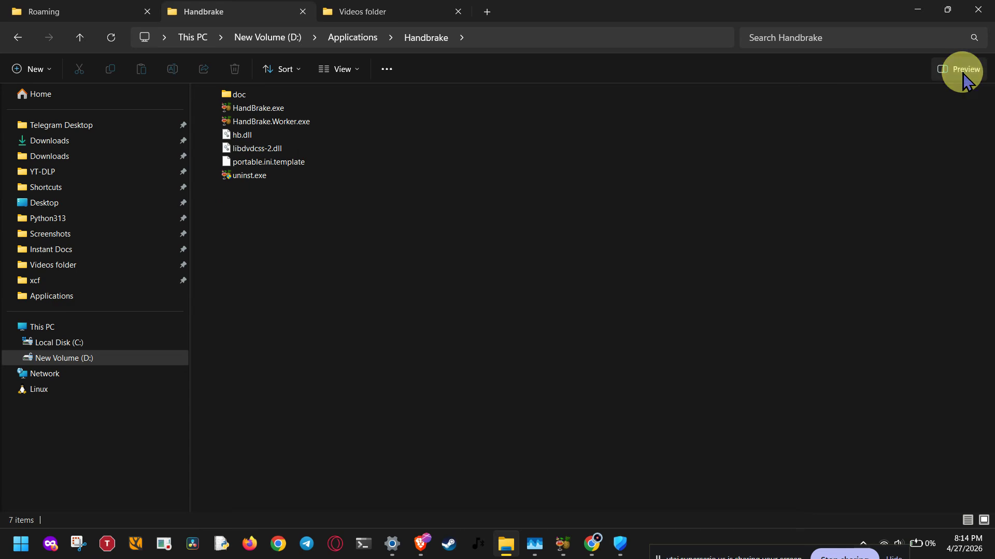
{"action": "left_click", "coordinate": [962, 73]}
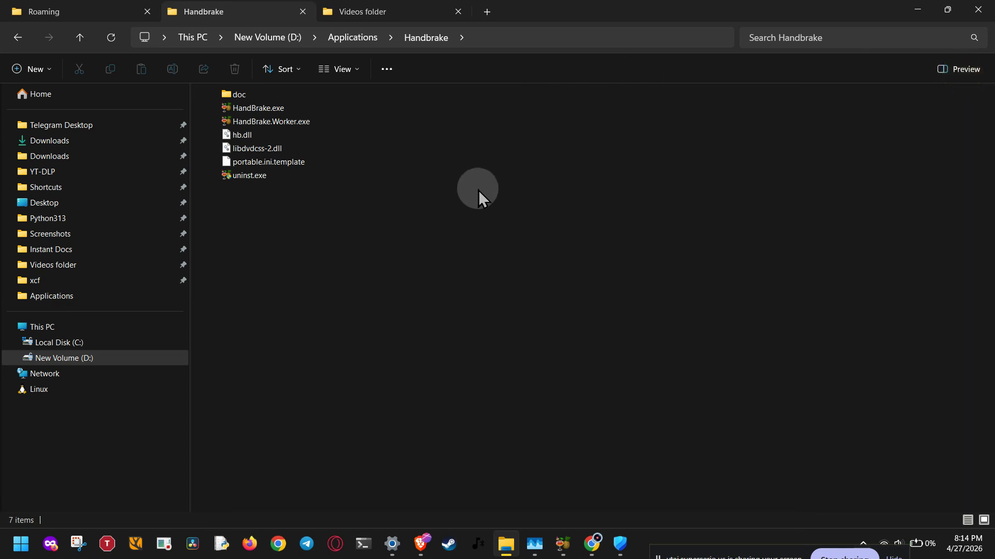